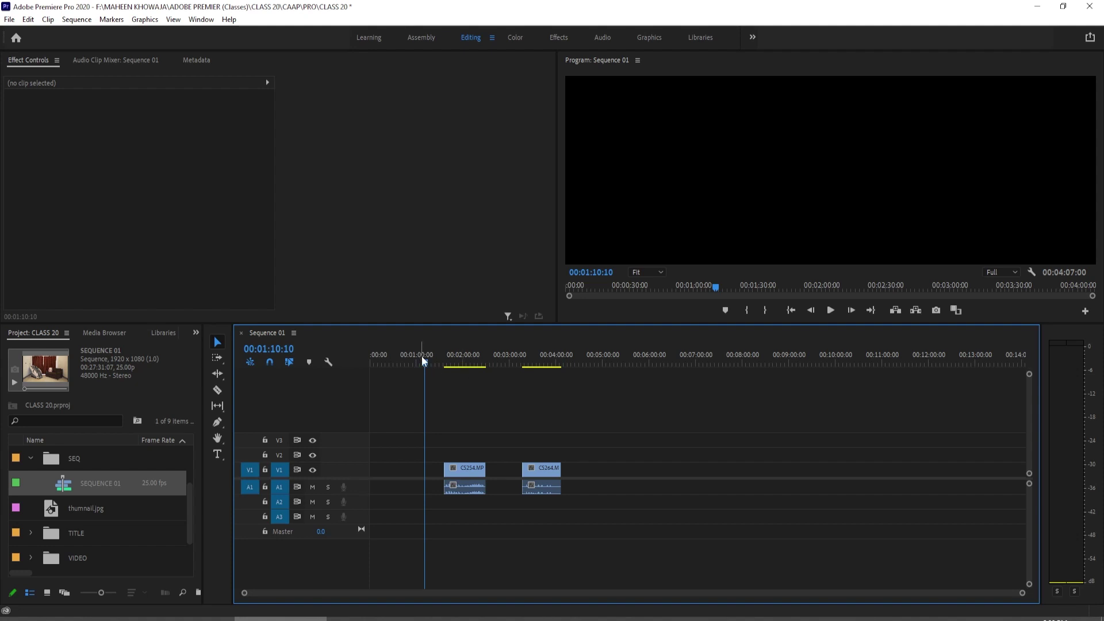
Scrub the timeline to preview frames of the first room clip C5254.
drag(424, 365, 457, 368)
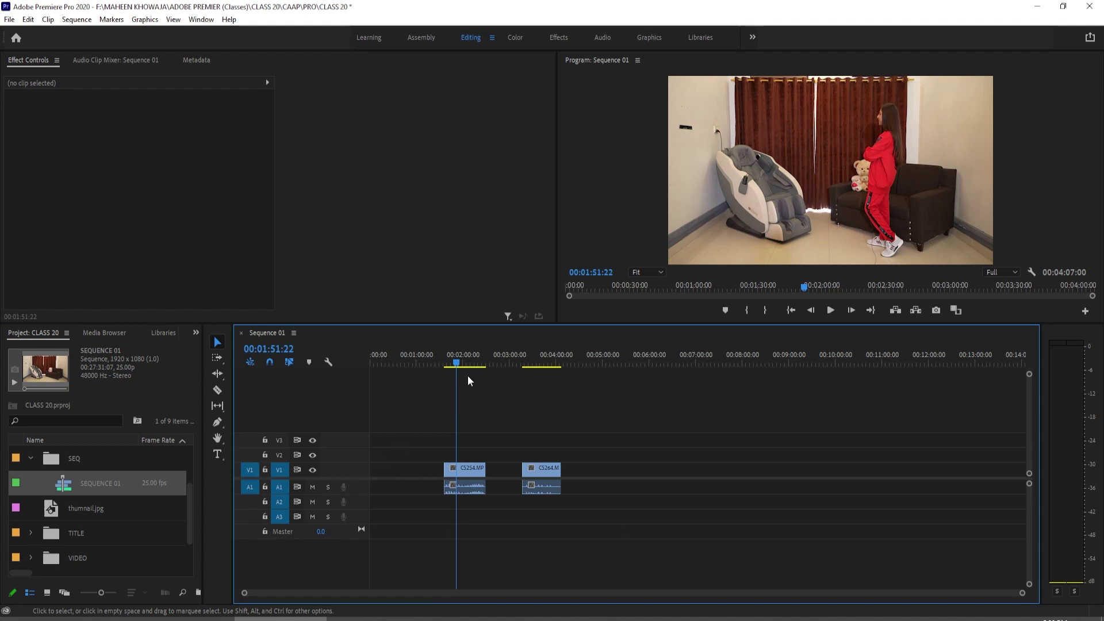
mouse_move(457, 365)
mouse_down()
mouse_move(532, 402)
mouse_move(473, 446)
mouse_move(544, 467)
mouse_move(446, 533)
mouse_move(539, 535)
mouse_move(441, 572)
mouse_up()
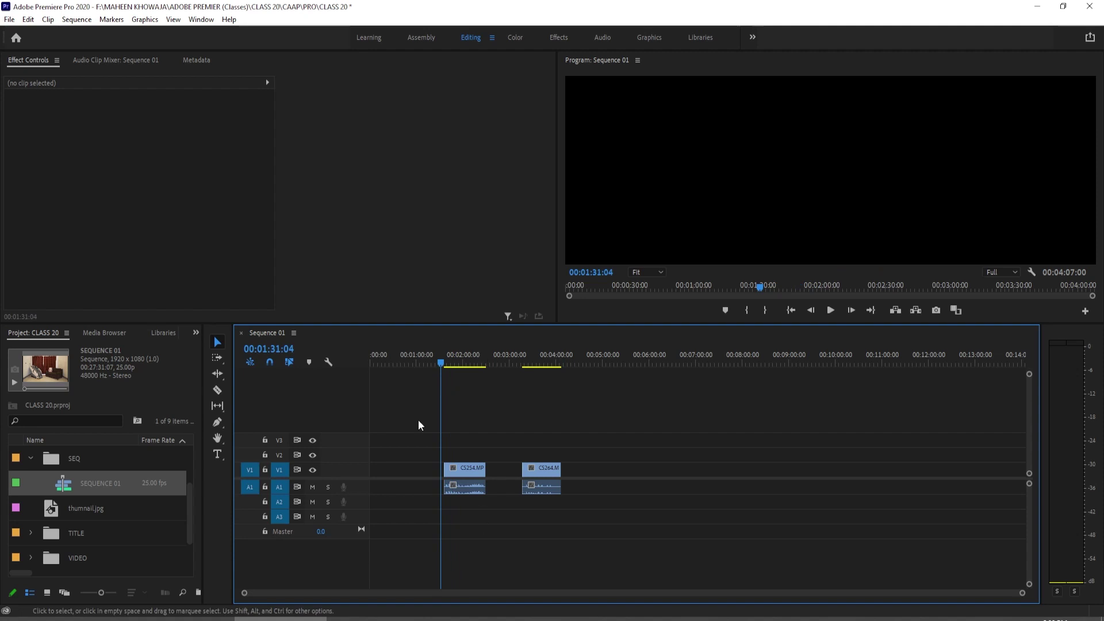
drag(441, 364, 463, 363)
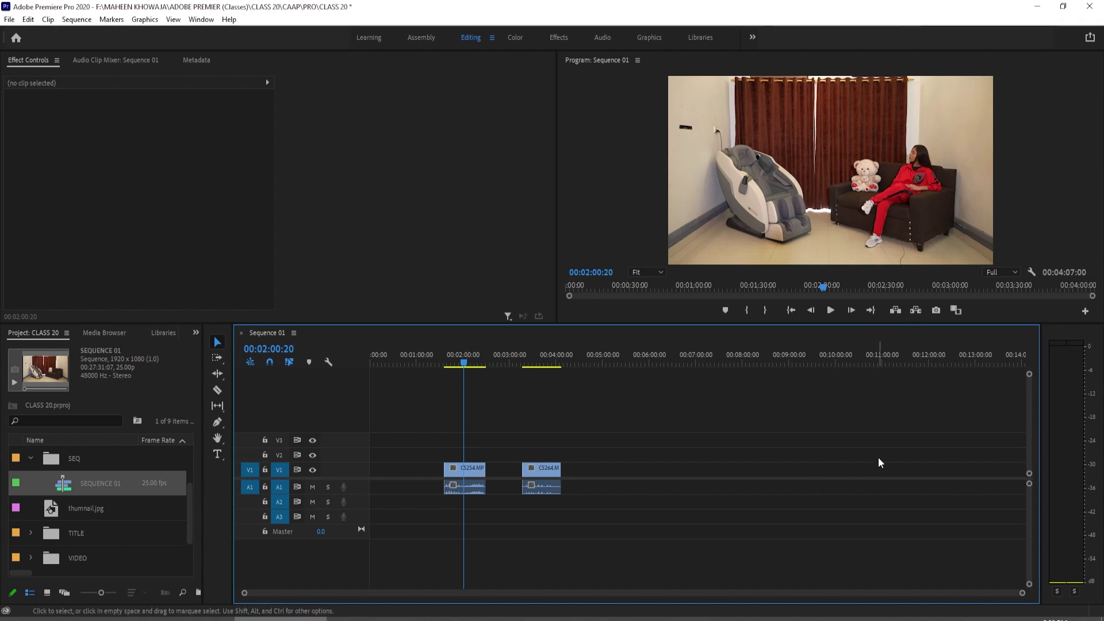
click(474, 360)
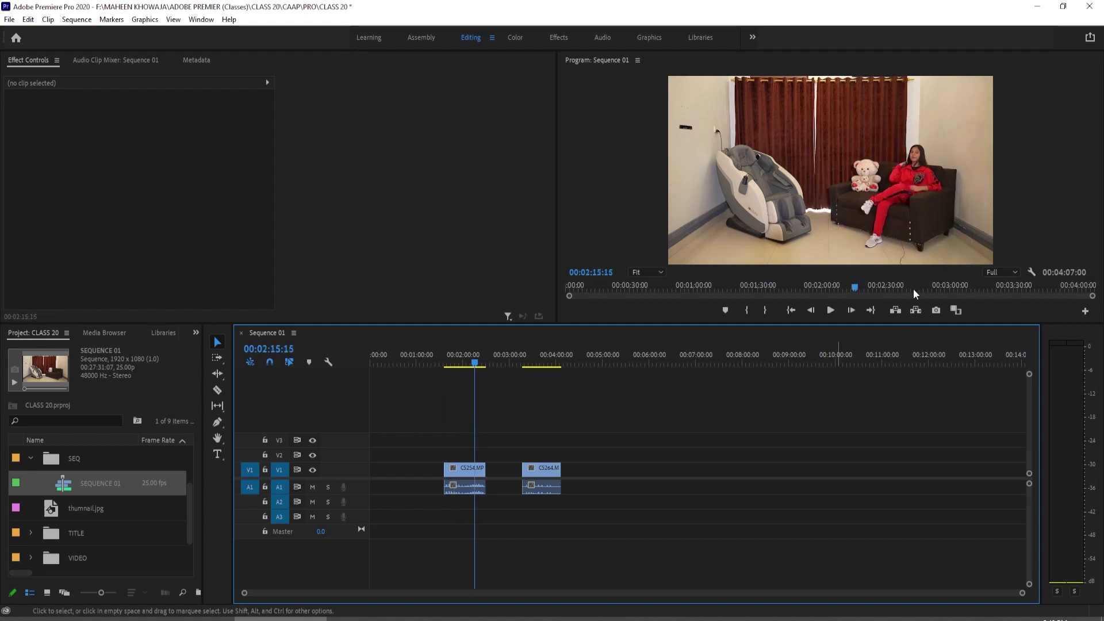
click(827, 289)
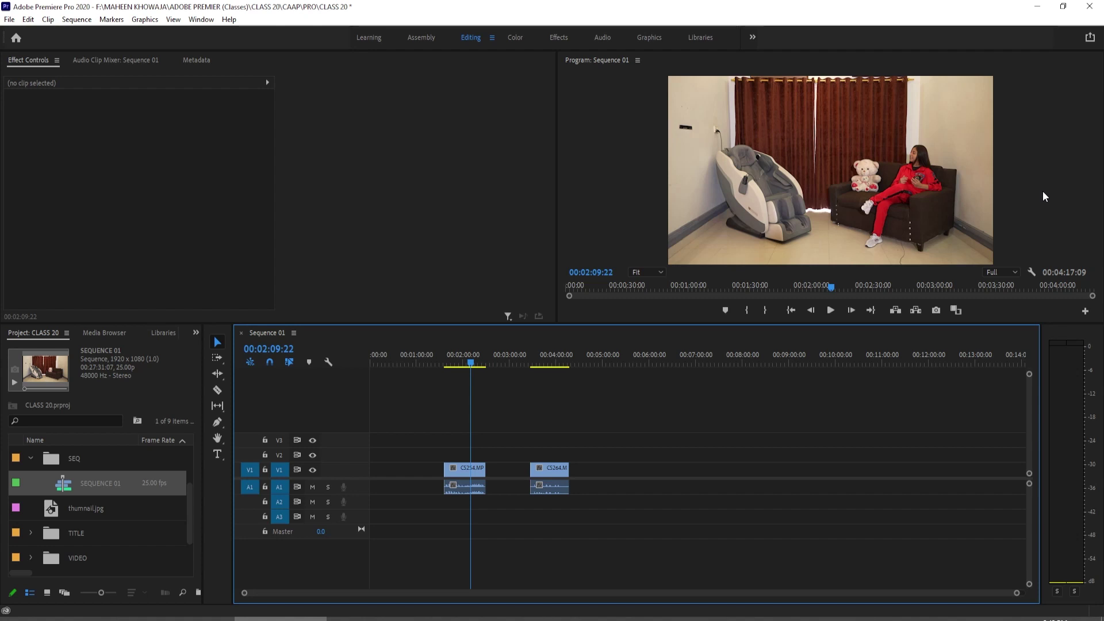
Scrub through the first clip to preview it and return to its start.
click(468, 365)
click(443, 411)
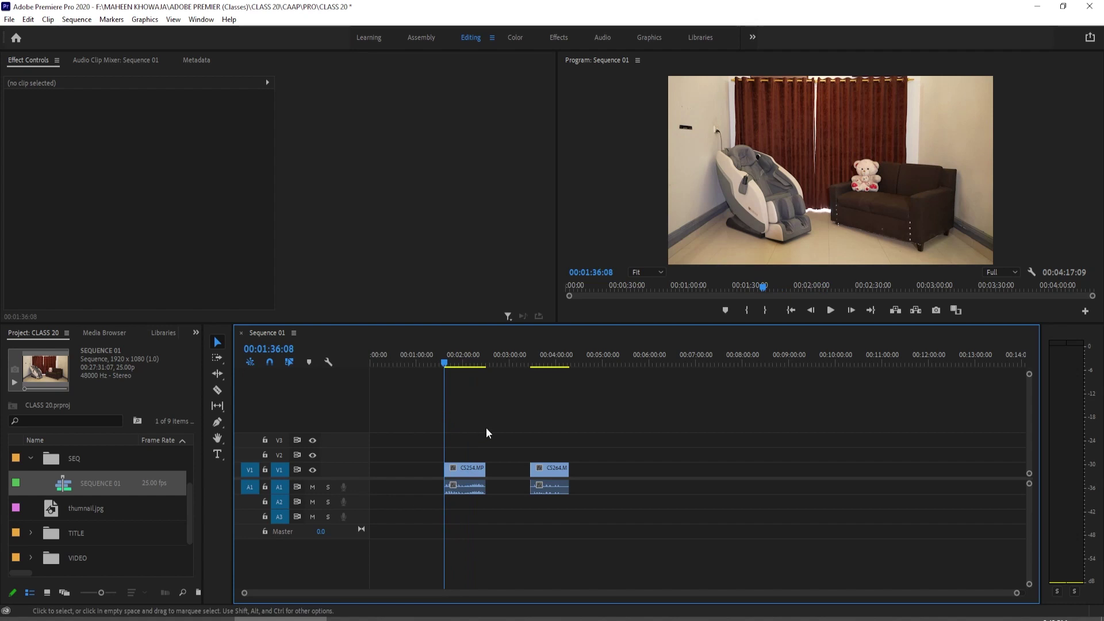
click(413, 454)
click(429, 458)
drag(443, 460, 468, 456)
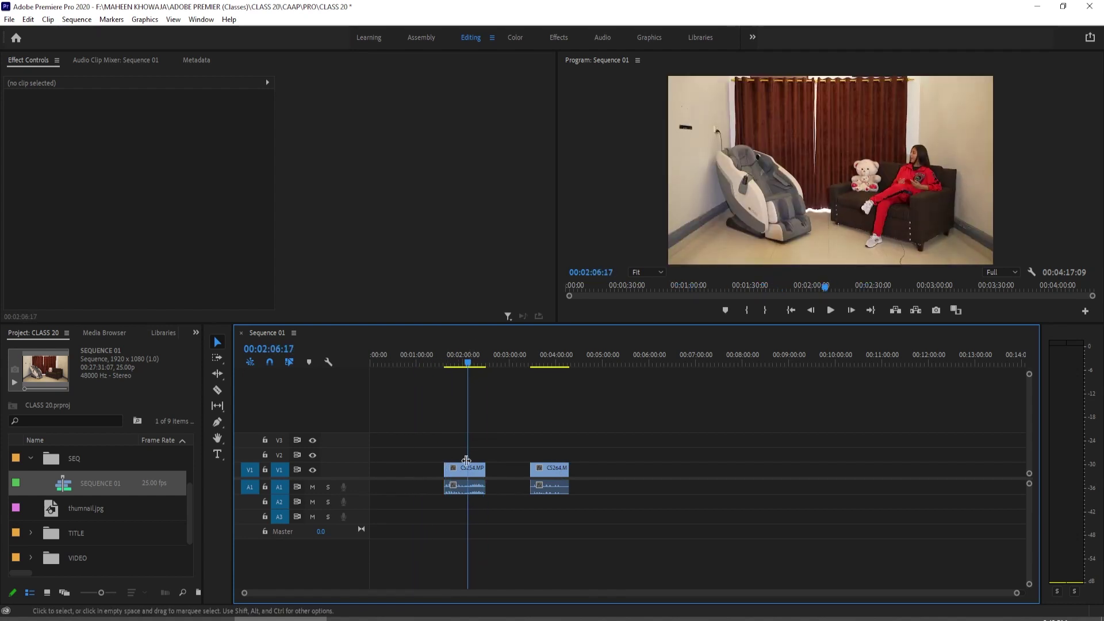
key(Up)
Unlink clip C5264, placing its video on V2 above C5254 and its audio on A2.
click(556, 486)
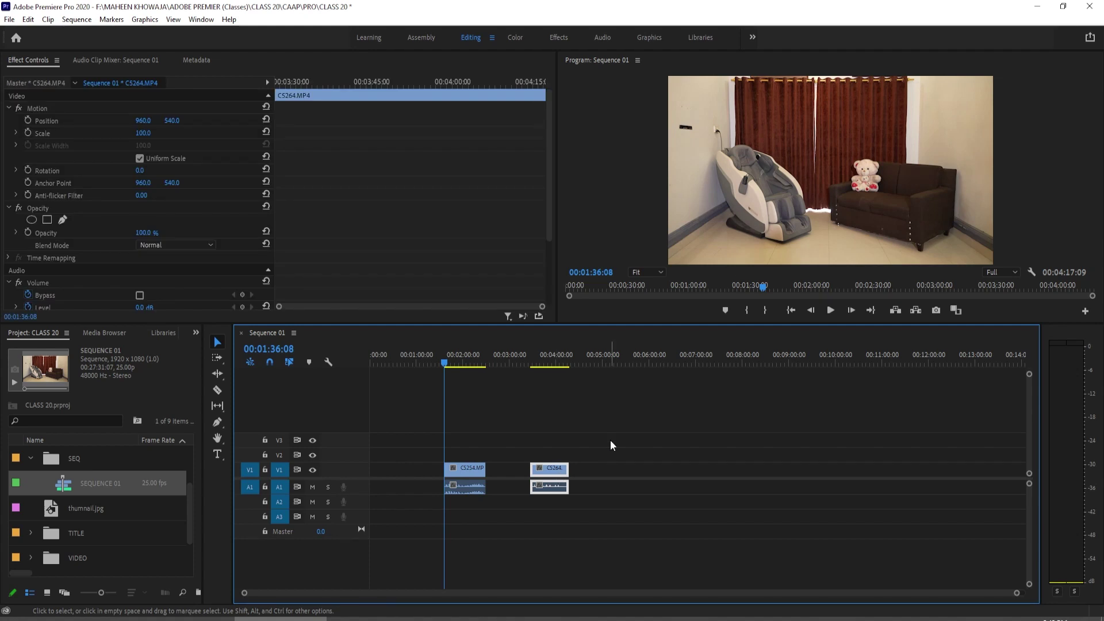
click(611, 445)
right_click(560, 479)
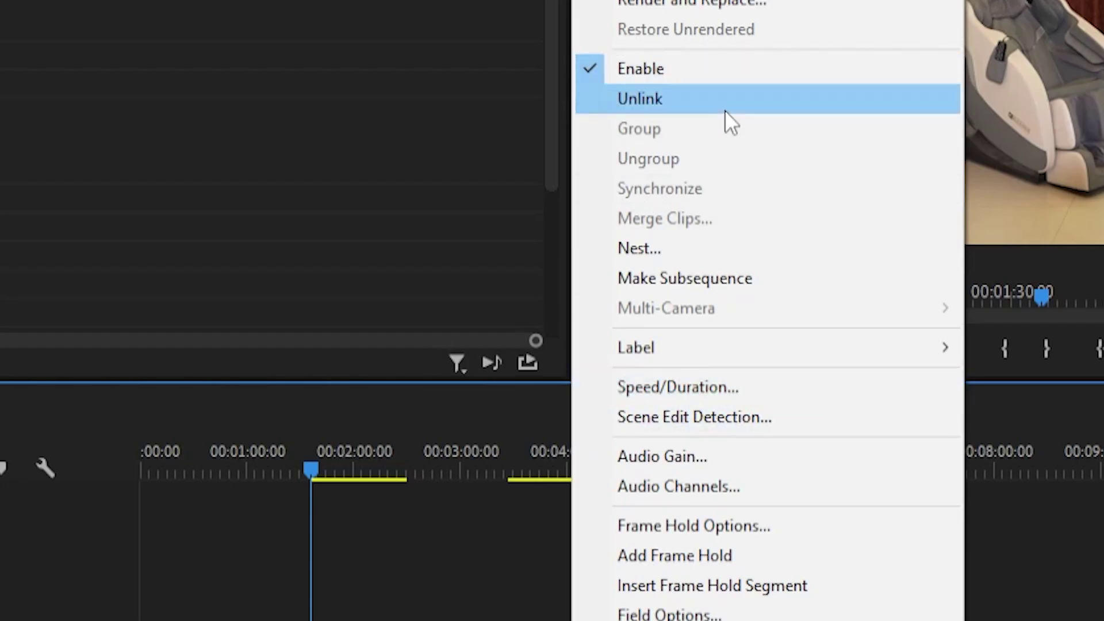
click(724, 109)
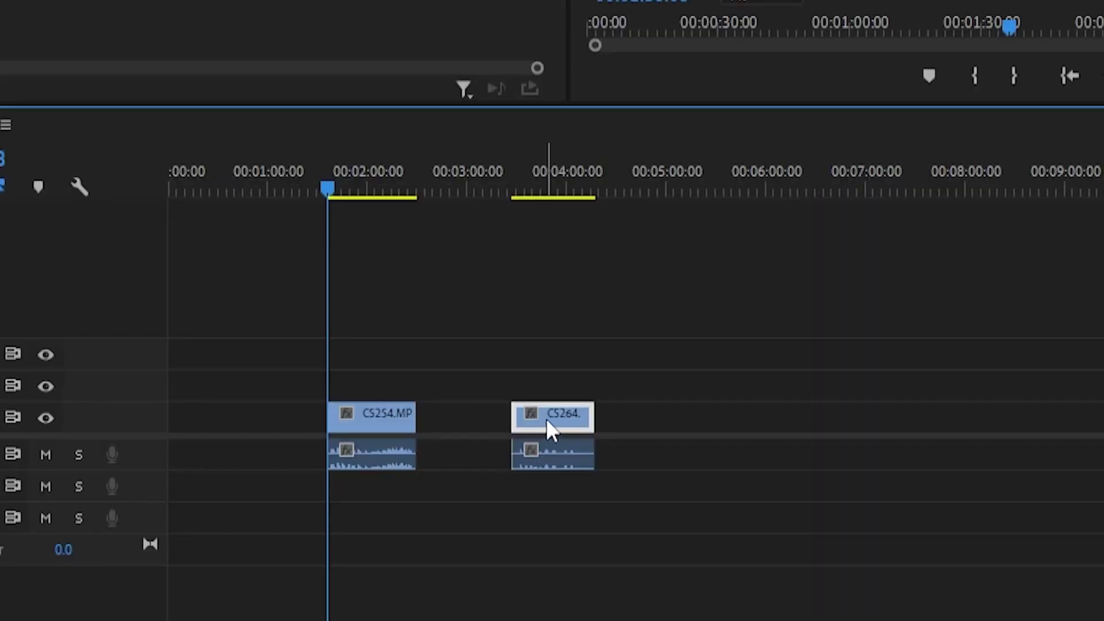
drag(546, 418, 391, 400)
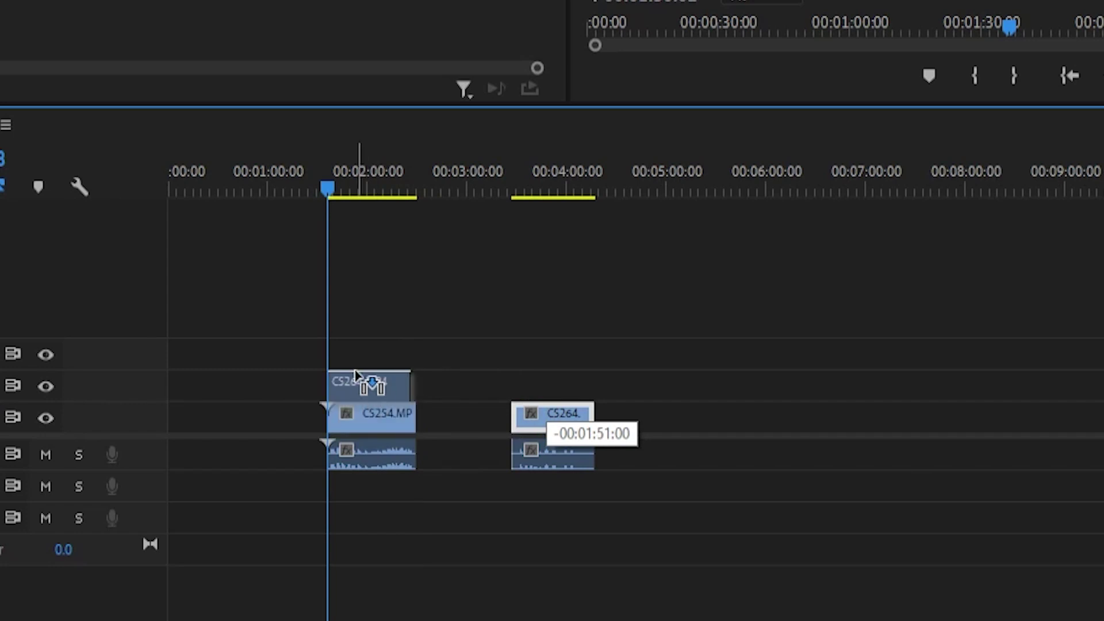
drag(361, 413, 362, 383)
mouse_move(562, 454)
mouse_down()
mouse_move(510, 502)
mouse_move(381, 511)
mouse_up()
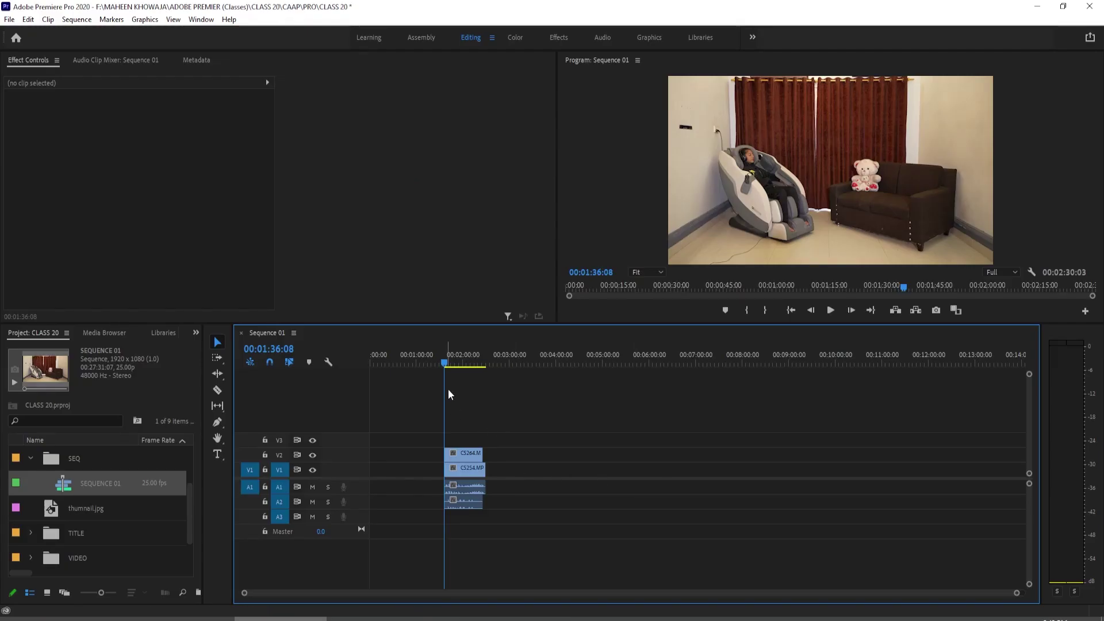
Preview the stacked clips and select C5264.MP4 on V2 to show its Motion and Opacity settings.
mouse_move(445, 365)
mouse_down()
mouse_move(476, 418)
mouse_move(459, 441)
mouse_up()
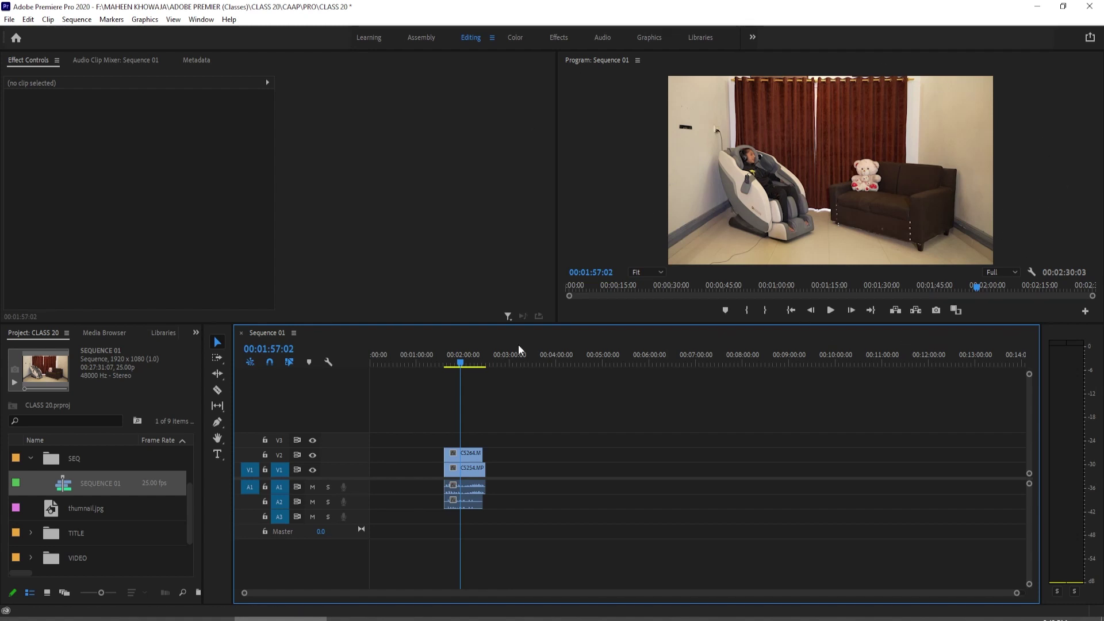
drag(458, 365, 448, 406)
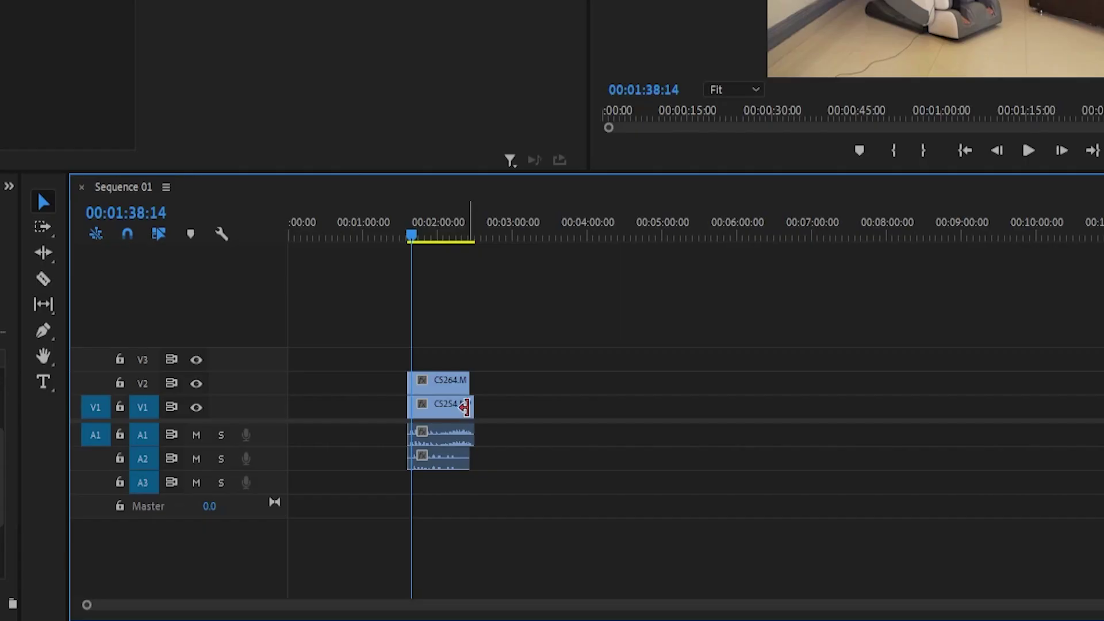
click(431, 377)
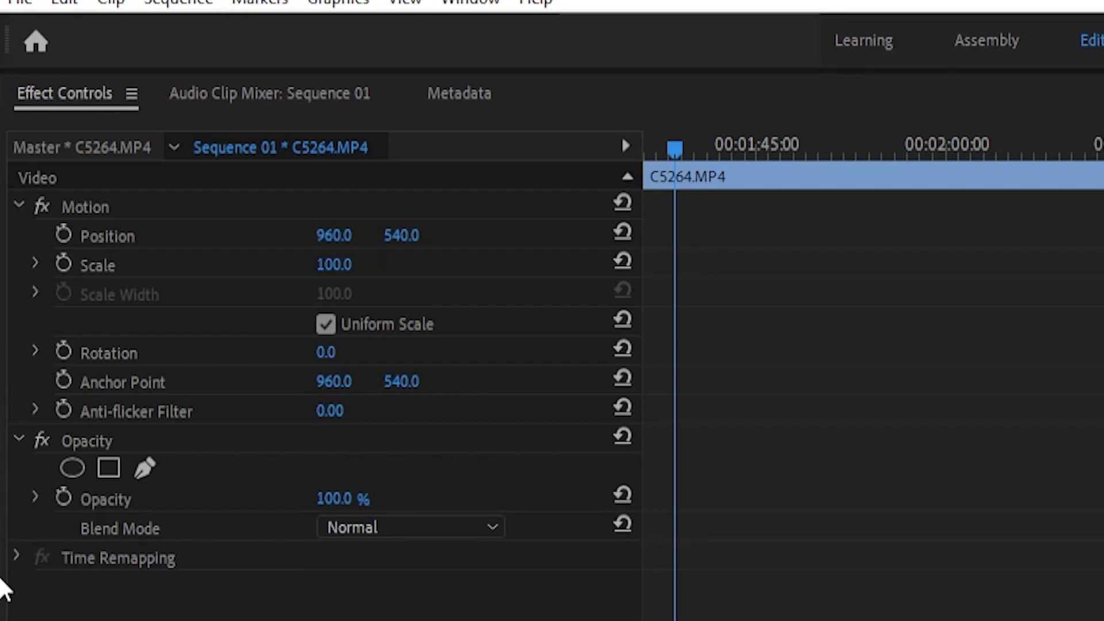
Start a free-draw bezier mask on C5264.MP4, tracing the frame's left edge to the bottom-left corner.
click(144, 480)
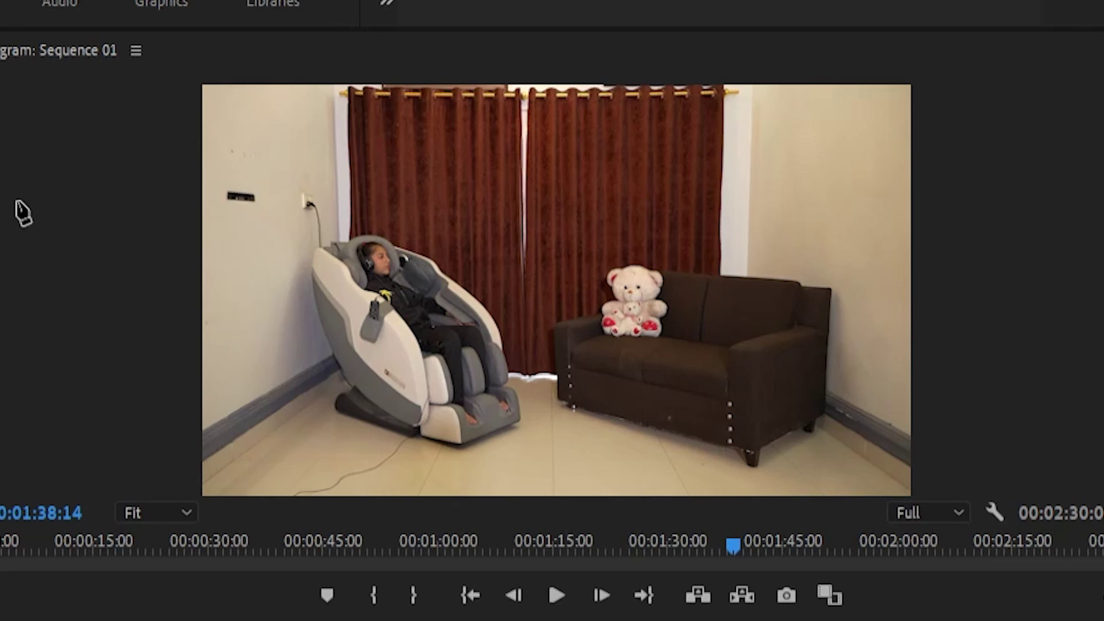
click(205, 90)
click(203, 145)
click(209, 195)
click(200, 238)
click(205, 293)
click(202, 459)
click(213, 491)
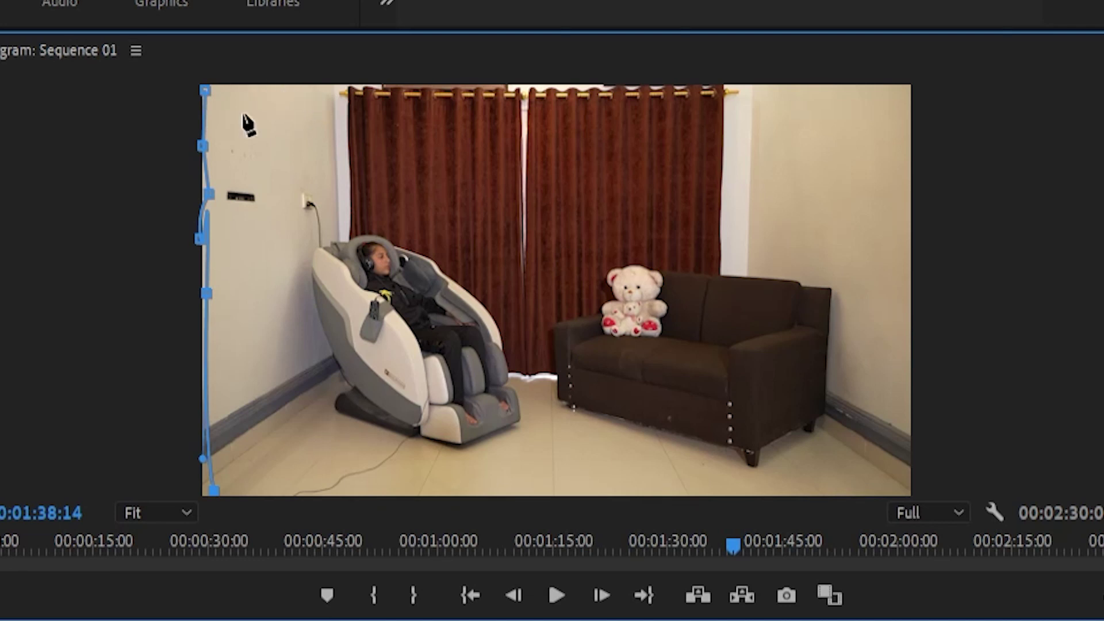
Extend the mask along the top edge and down the curtain toward the sofa.
click(332, 90)
click(377, 98)
click(383, 148)
click(441, 231)
click(519, 266)
click(564, 381)
Outline the massage chair with mask points, then undo the points just placed.
click(535, 438)
click(390, 409)
click(388, 331)
click(399, 278)
click(488, 244)
click(517, 200)
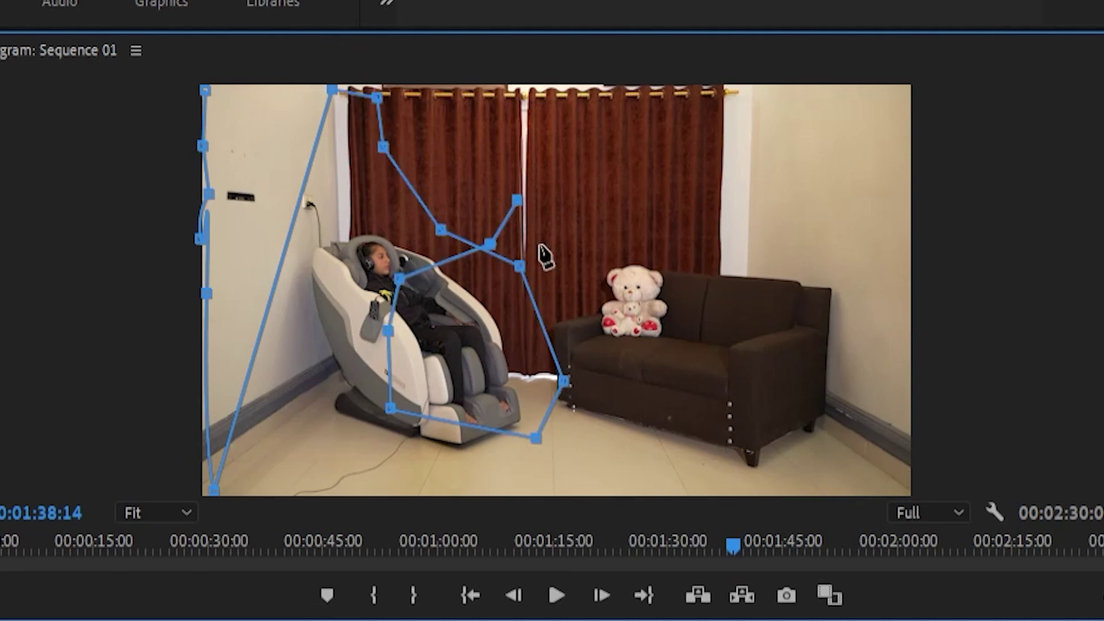
key(ctrl+z)
key(ctrl+z)
key(ctrl+z)
key(ctrl+z)
key(ctrl+z)
key(ctrl+z)
key(ctrl+z)
key(ctrl+z)
key(ctrl+z)
key(ctrl+z)
key(ctrl+z)
key(ctrl+z)
key(ctrl+z)
key(ctrl+z)
key(ctrl+z)
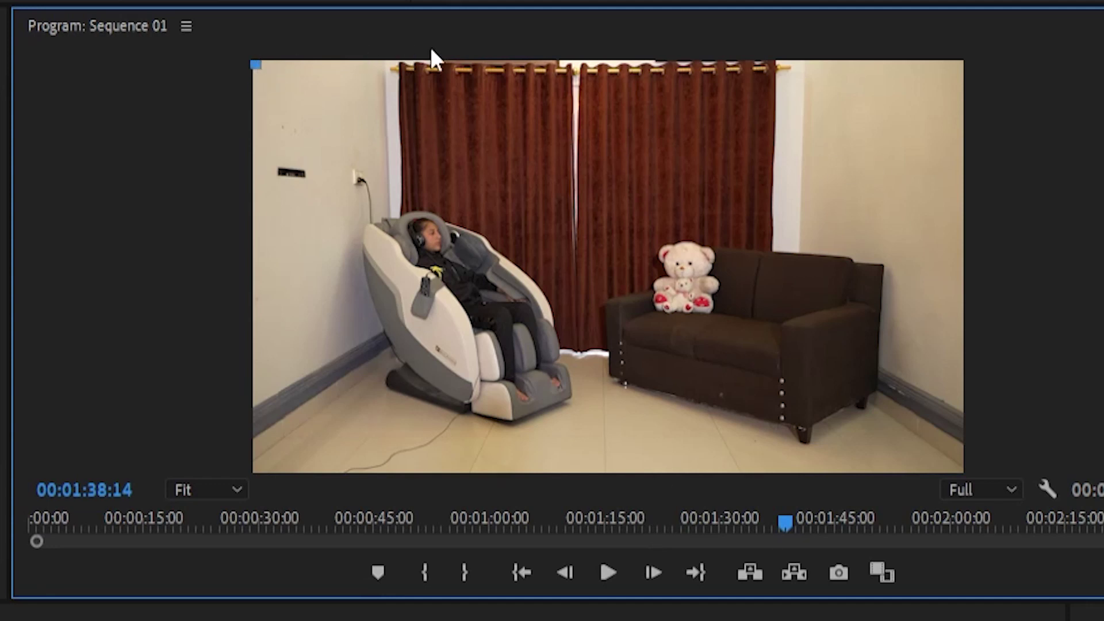
Add mask points at the curtains' top middle, the floor below them, and the bottom-left corner.
click(576, 62)
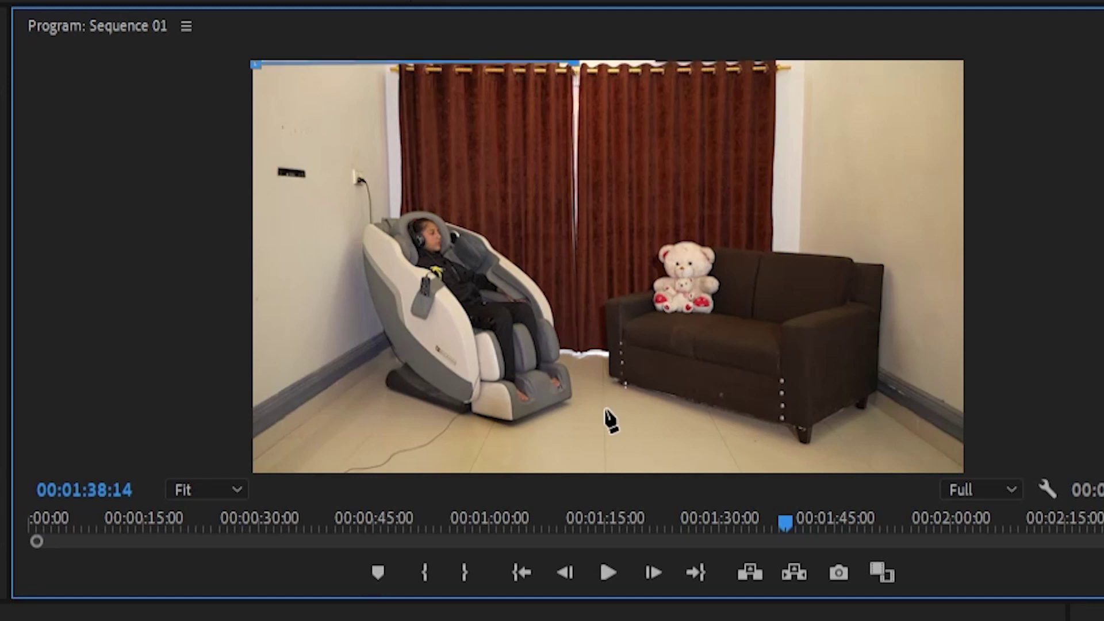
click(605, 463)
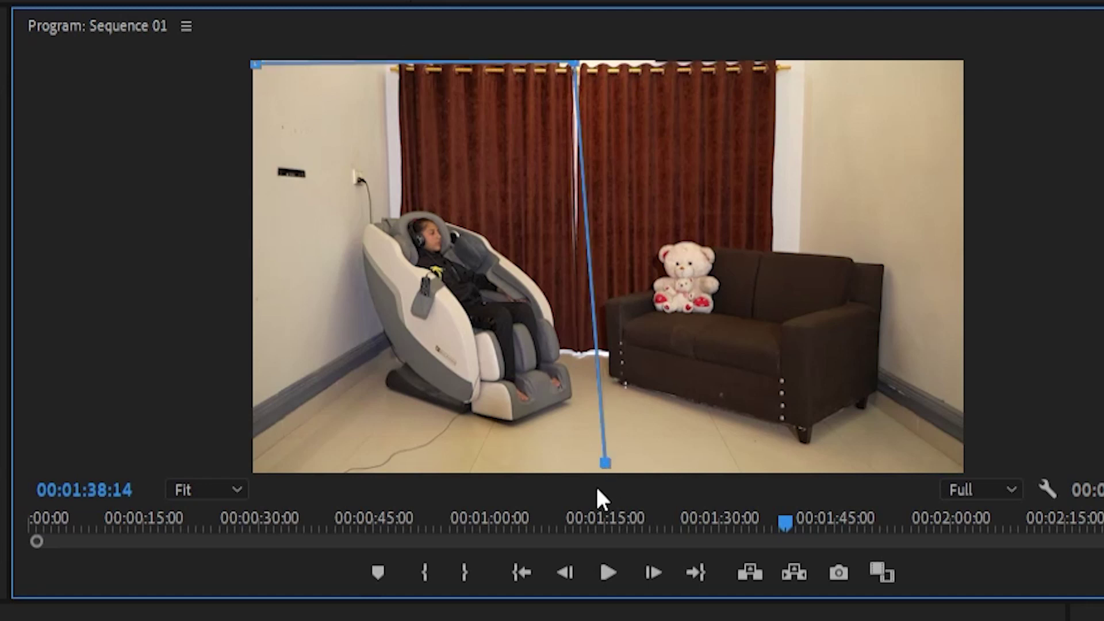
click(259, 466)
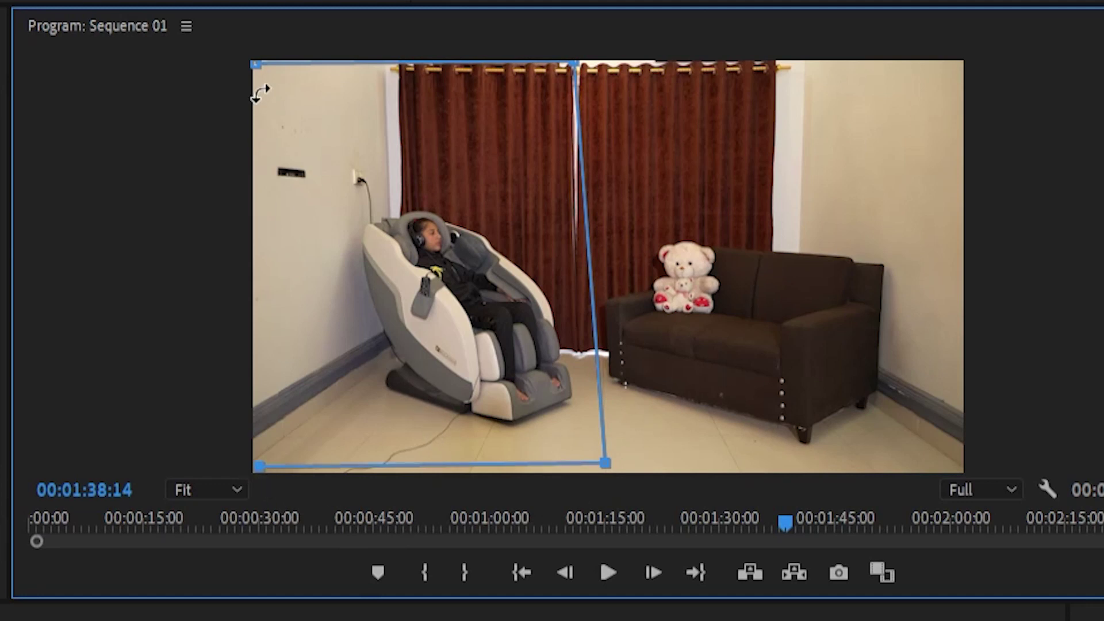
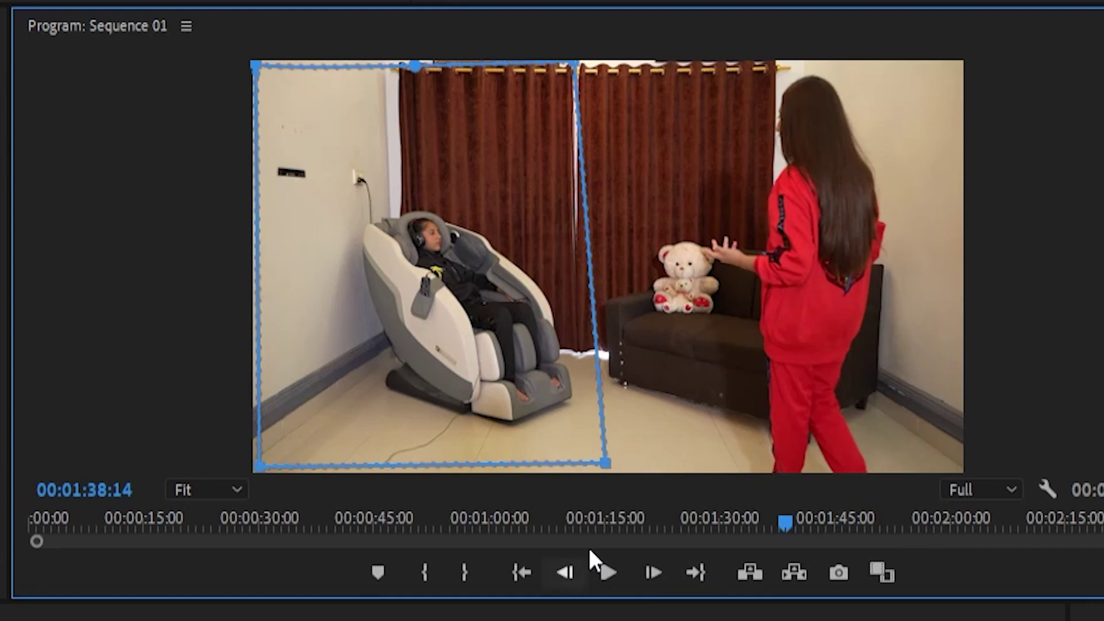
Reshape the mask over the chair side, left edge past the frame, right edge vertical at the curtain gap.
drag(605, 463, 420, 249)
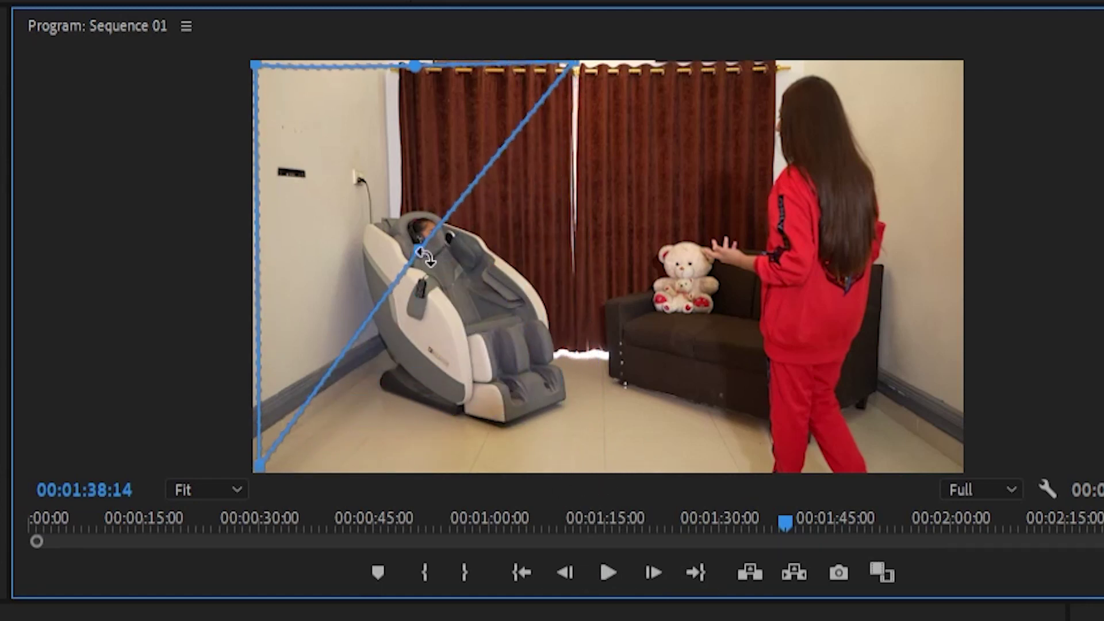
mouse_move(420, 253)
mouse_down()
mouse_move(471, 485)
mouse_move(605, 499)
mouse_up()
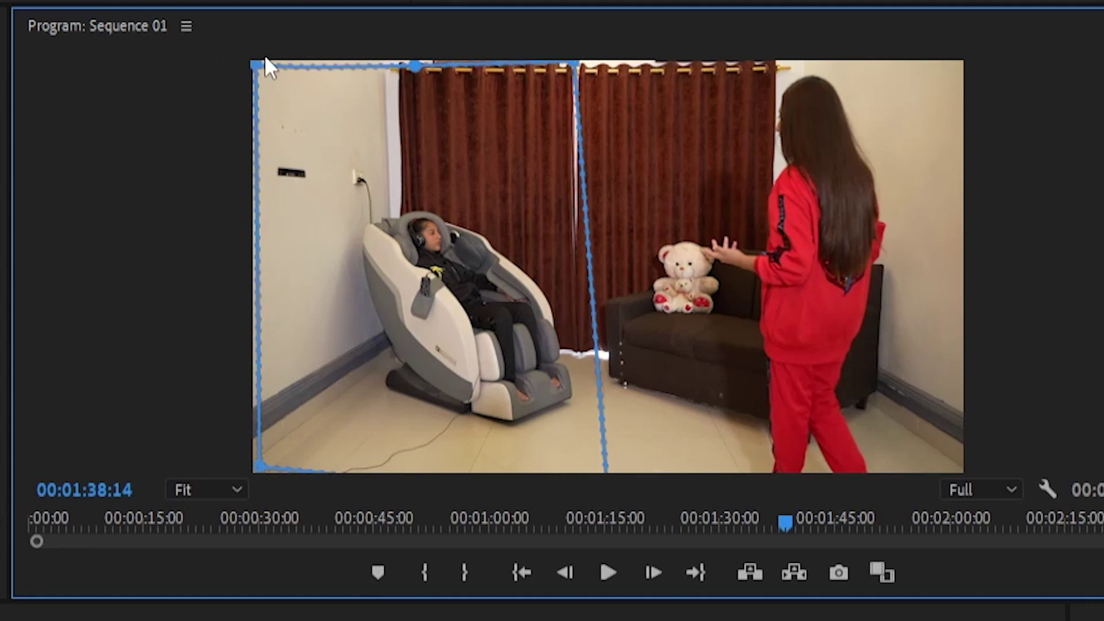
mouse_move(265, 60)
mouse_down()
mouse_move(389, 159)
mouse_move(248, 33)
mouse_up()
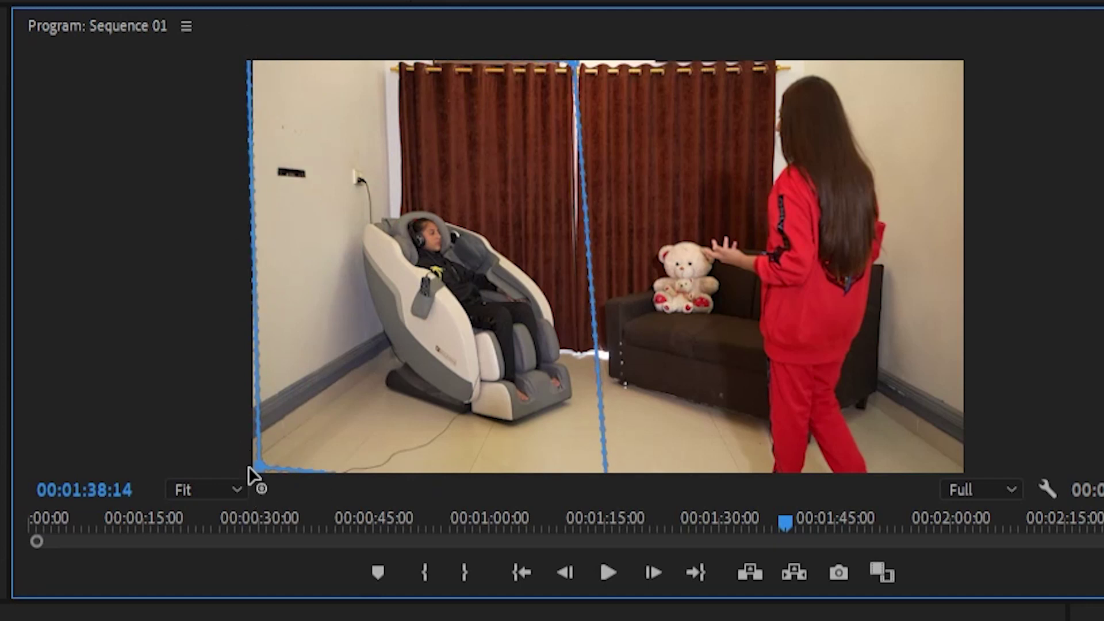
drag(258, 464, 239, 500)
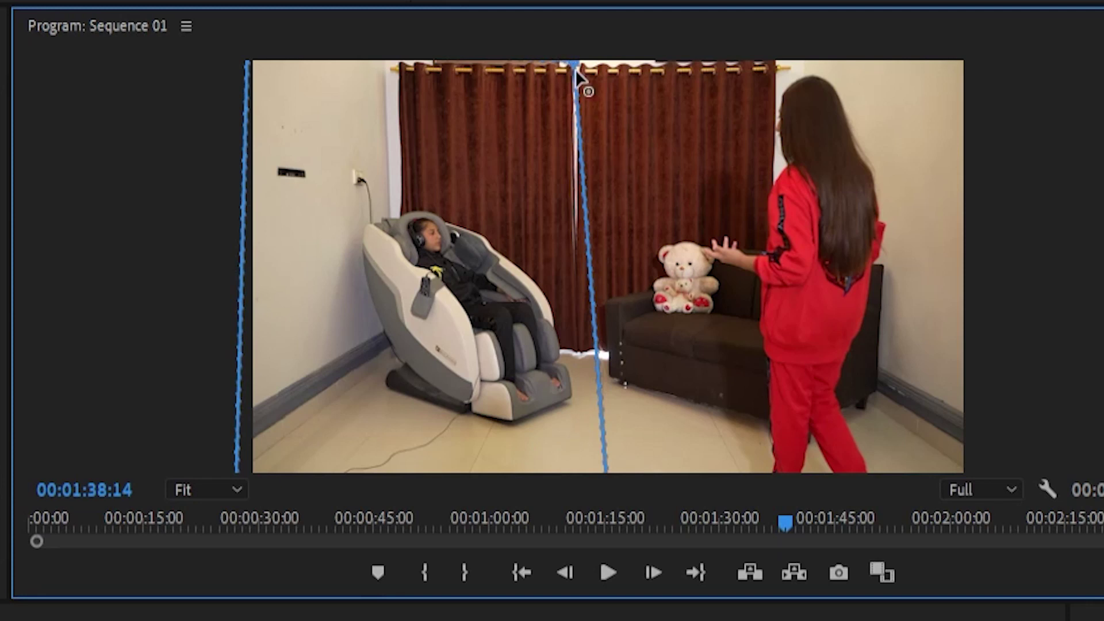
drag(573, 60, 598, 60)
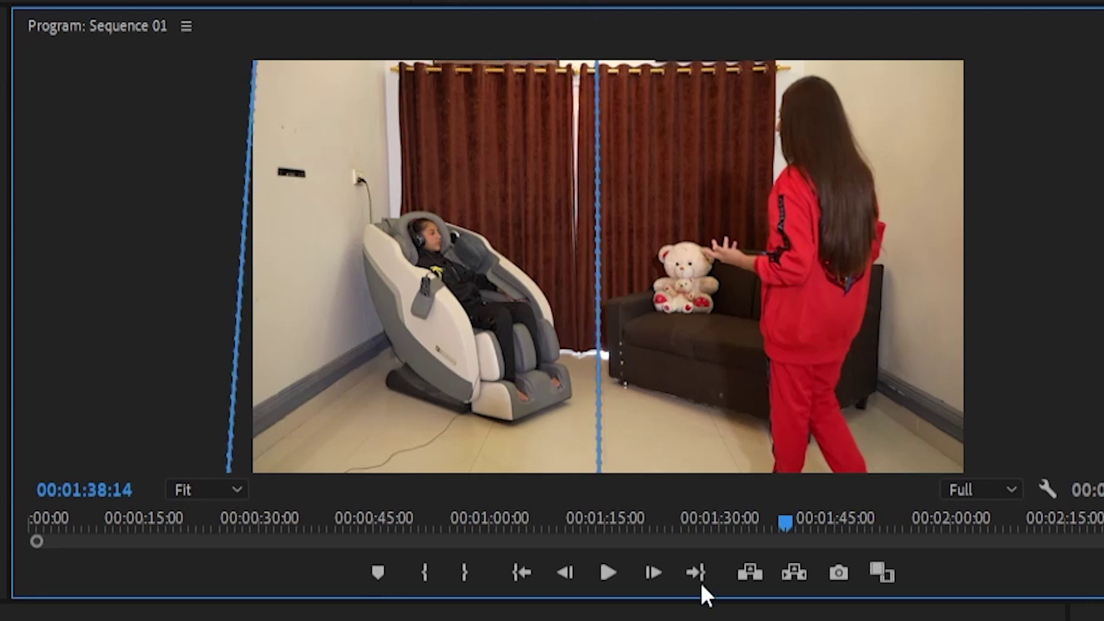
click(441, 367)
key(space)
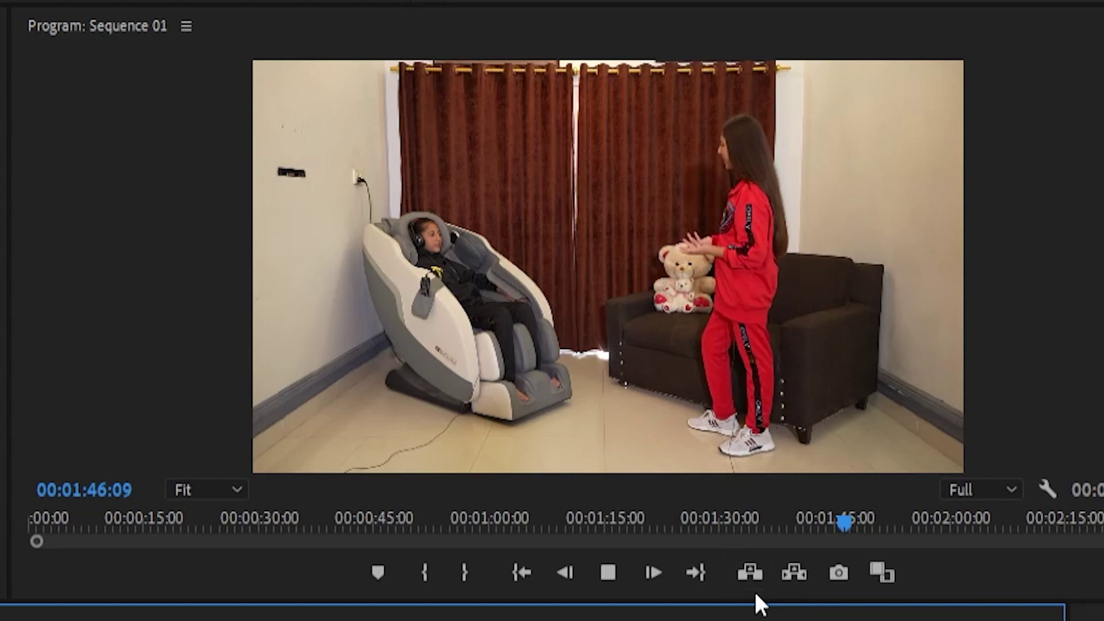
key(space)
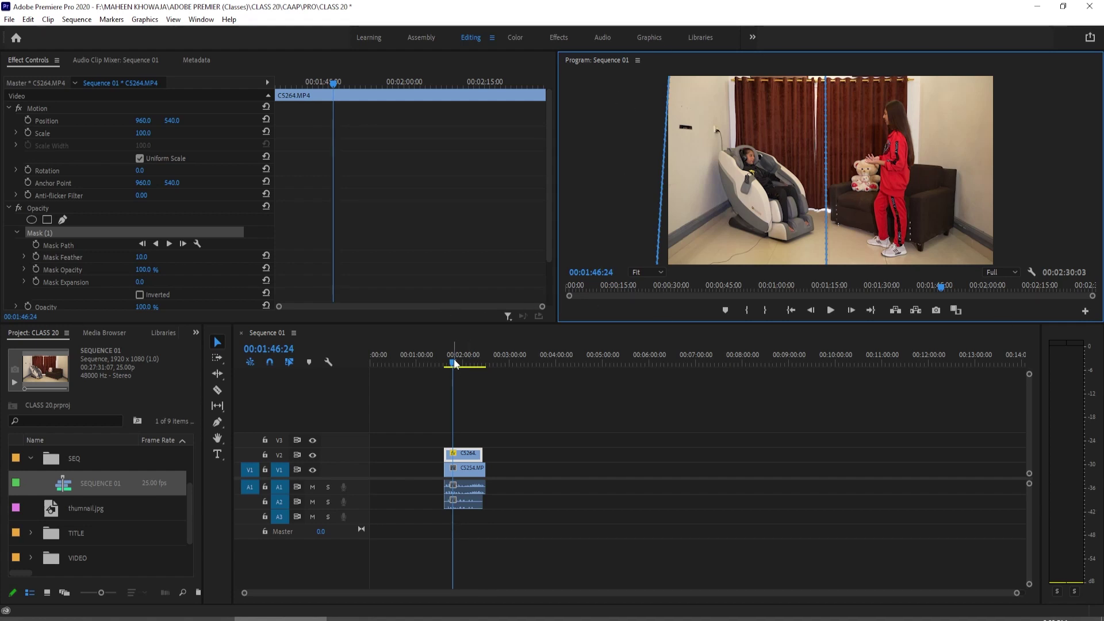
Return the playhead to 00:01:39:07 and deselect the clip so the mask outline disappears.
drag(451, 366, 445, 429)
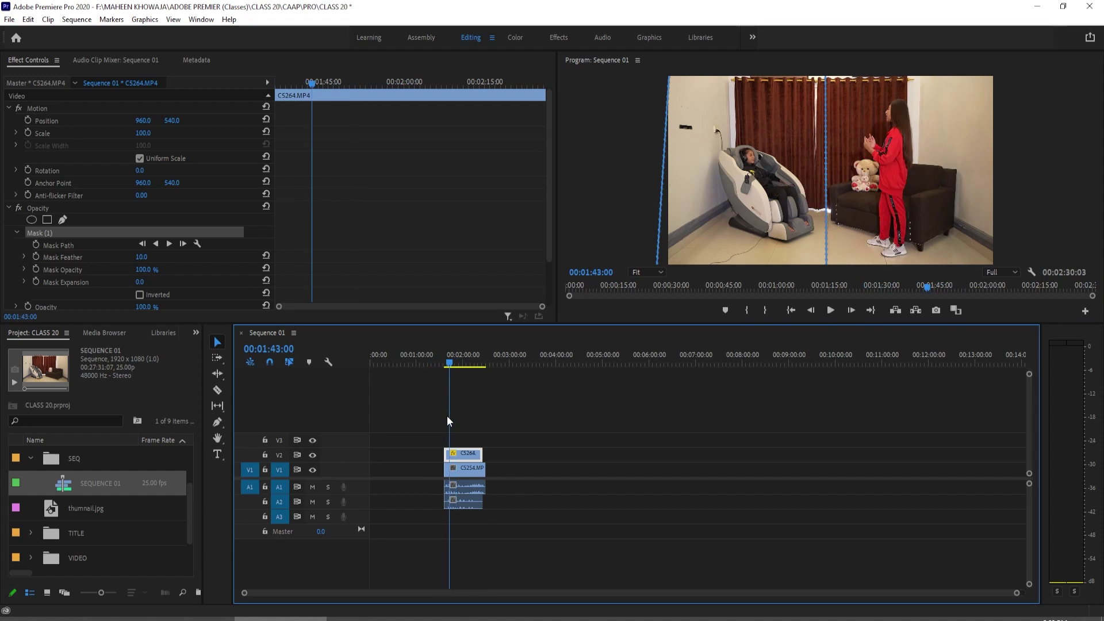
click(799, 173)
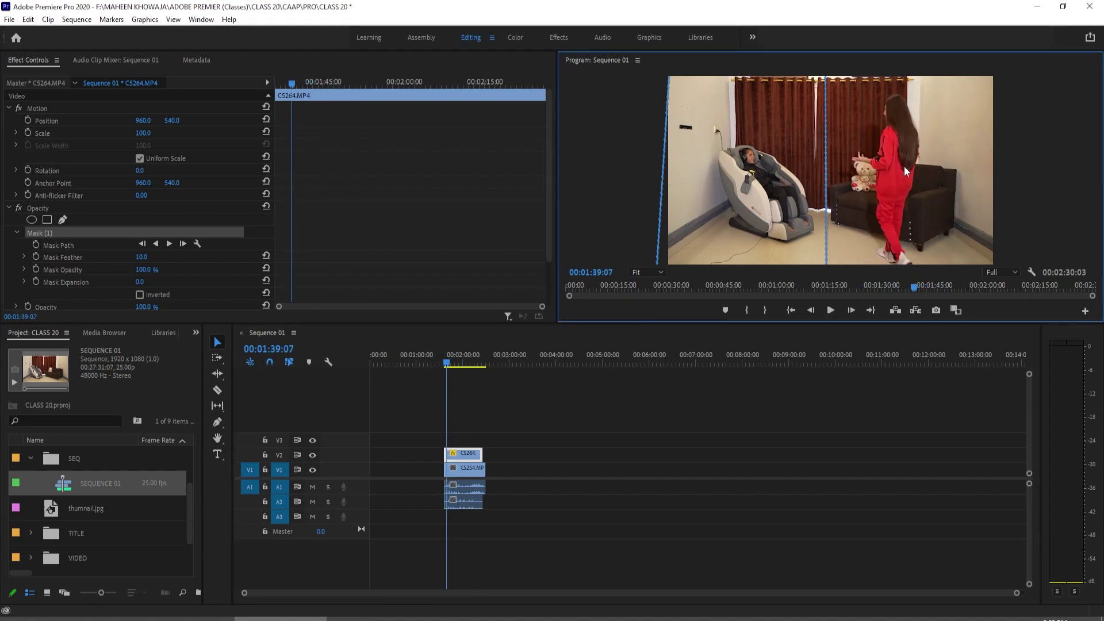
click(695, 404)
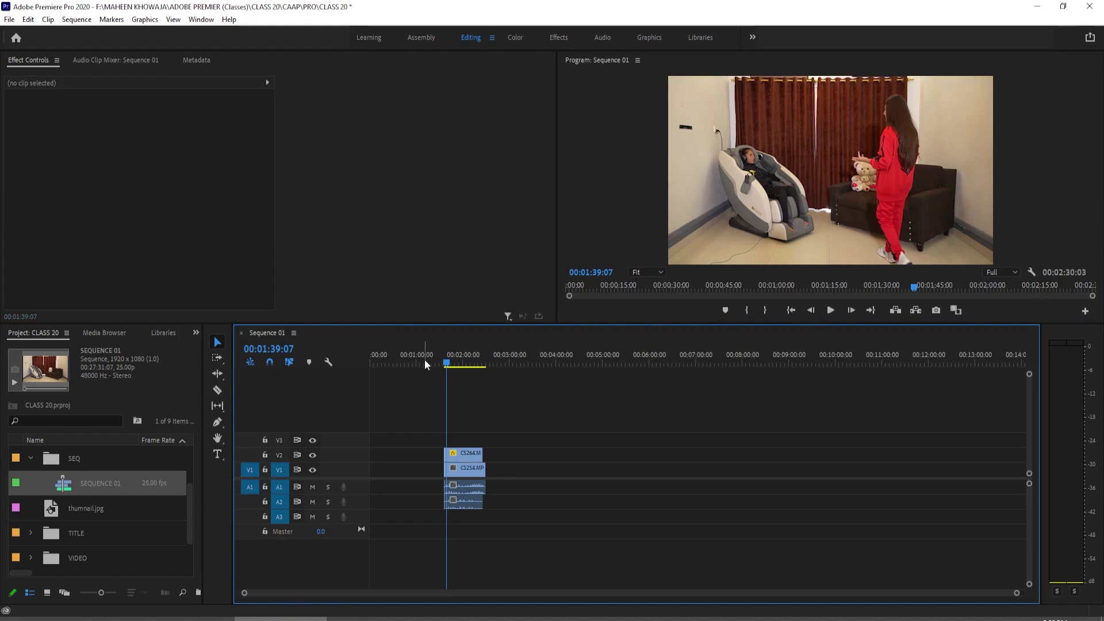
Preview the composite from about 00:01:37:20, then zoom the Timeline in to the end of the stacked clips.
drag(444, 363, 443, 392)
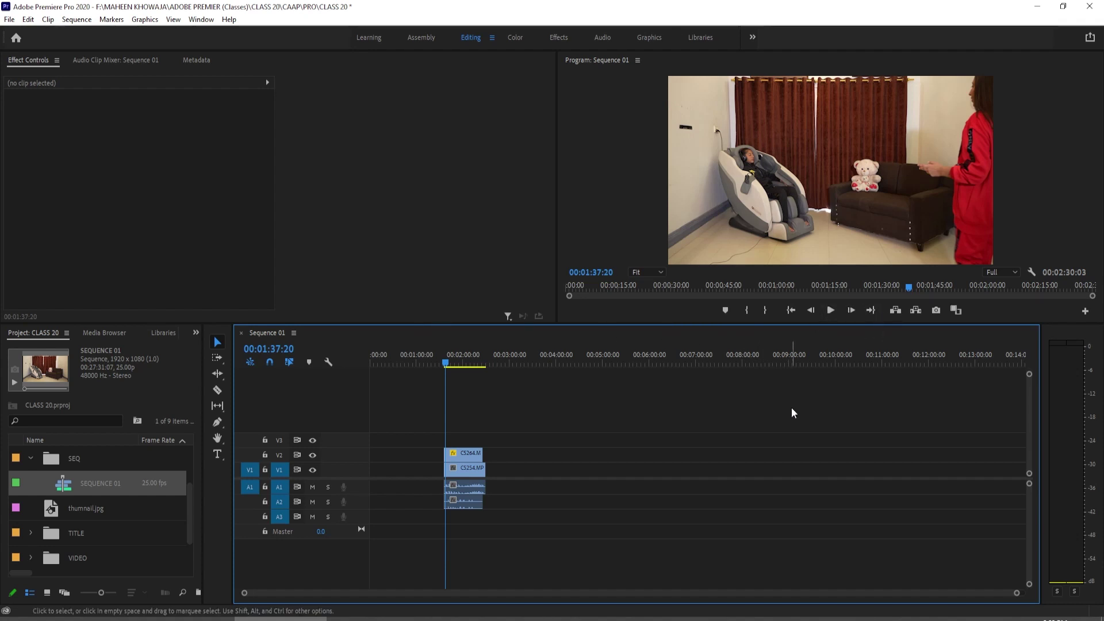
mouse_move(446, 364)
mouse_down()
mouse_move(464, 375)
mouse_move(445, 468)
mouse_up()
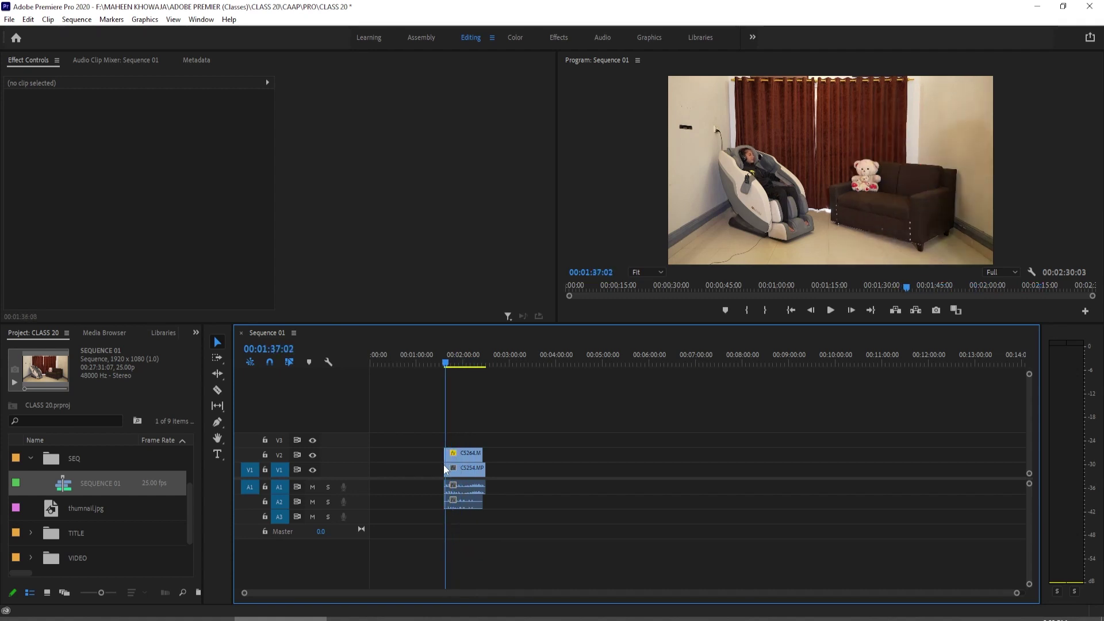
key(space)
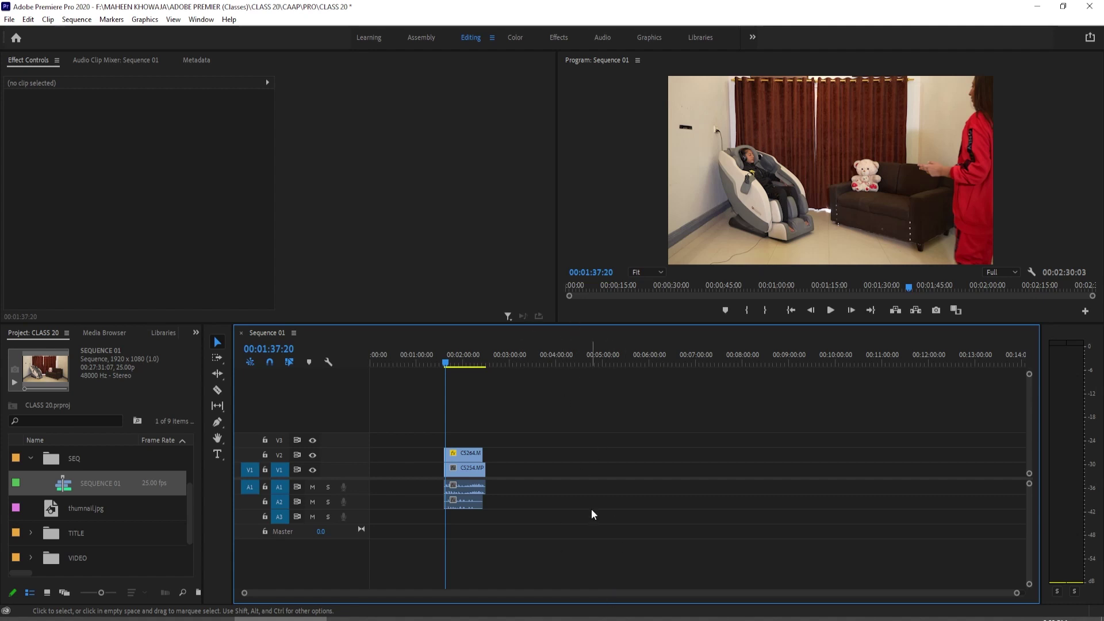
key(equal)
key(Down)
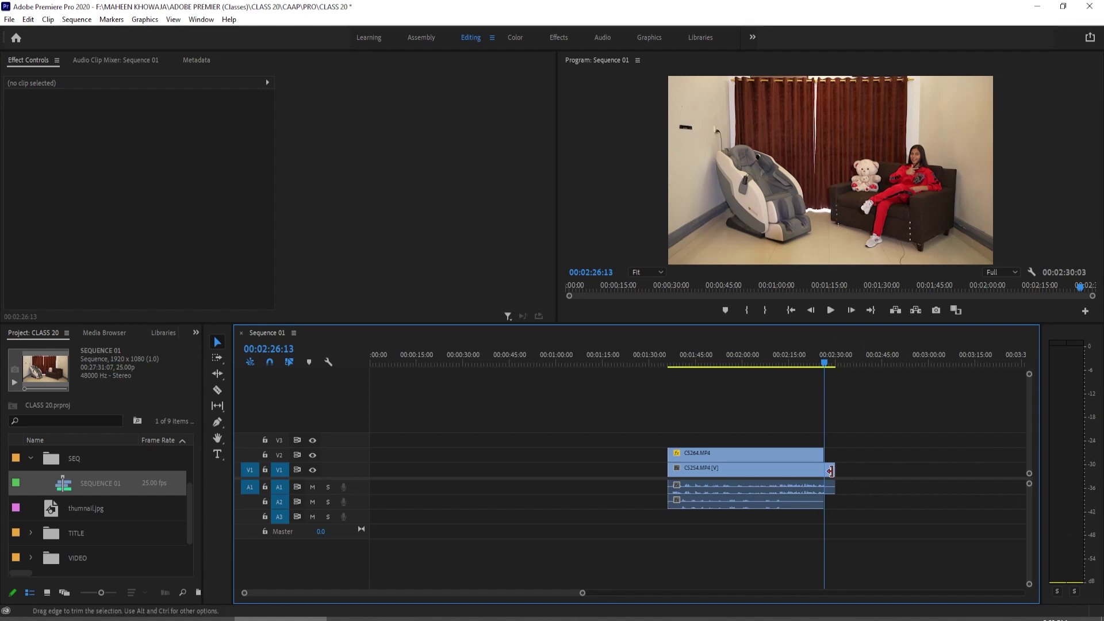
Extend CS264.MP4 by 3:19 to end with CS254.MP4, then scrub the ending to check.
drag(826, 449, 837, 450)
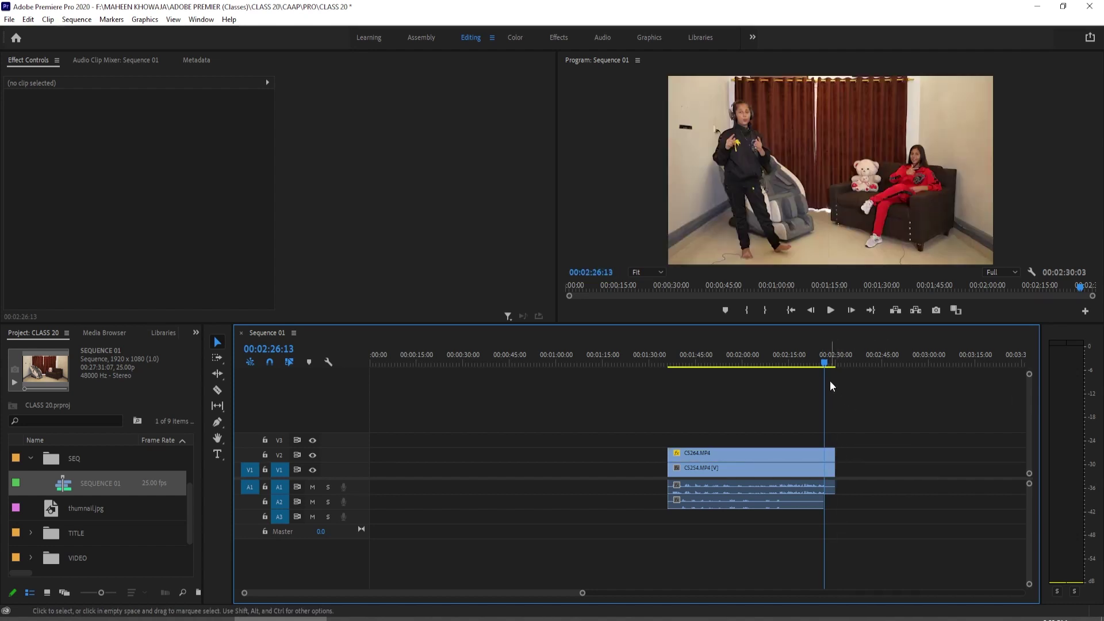
click(820, 359)
mouse_move(821, 357)
mouse_down()
mouse_move(841, 364)
mouse_move(824, 380)
mouse_up()
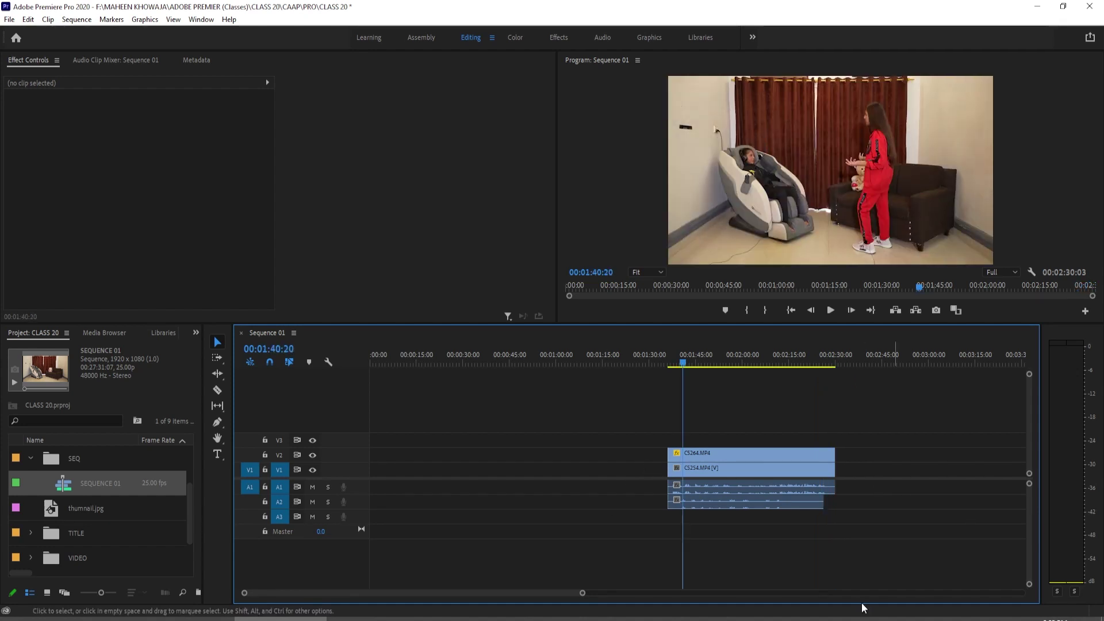